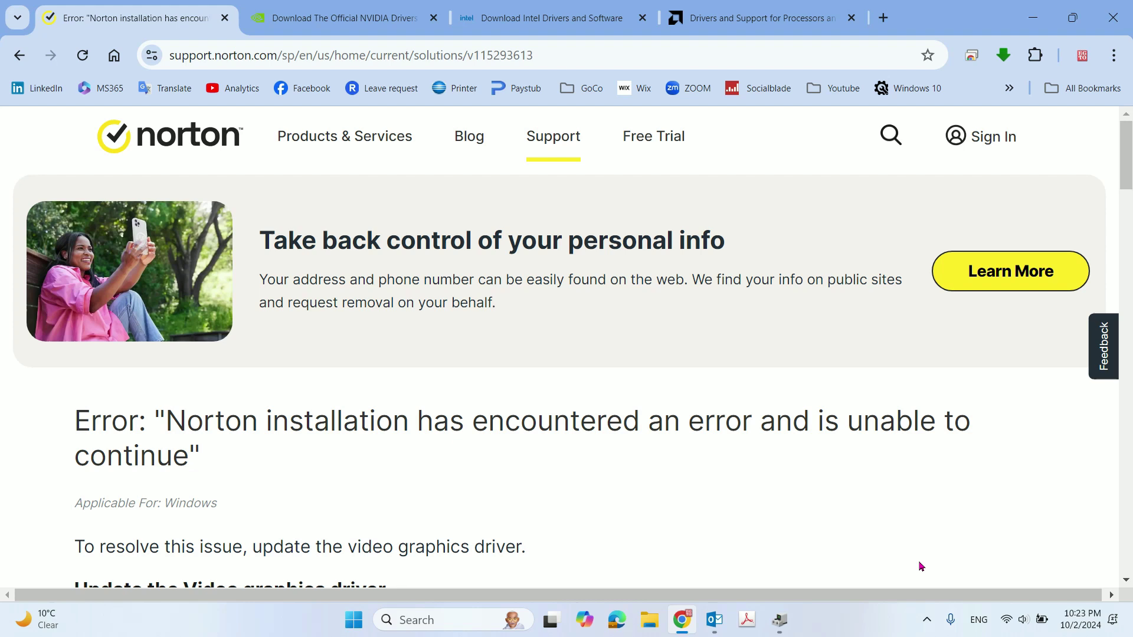
# Open the Windows Security shortcut menu from the hidden notification area icons
pyautogui.click(924, 620)
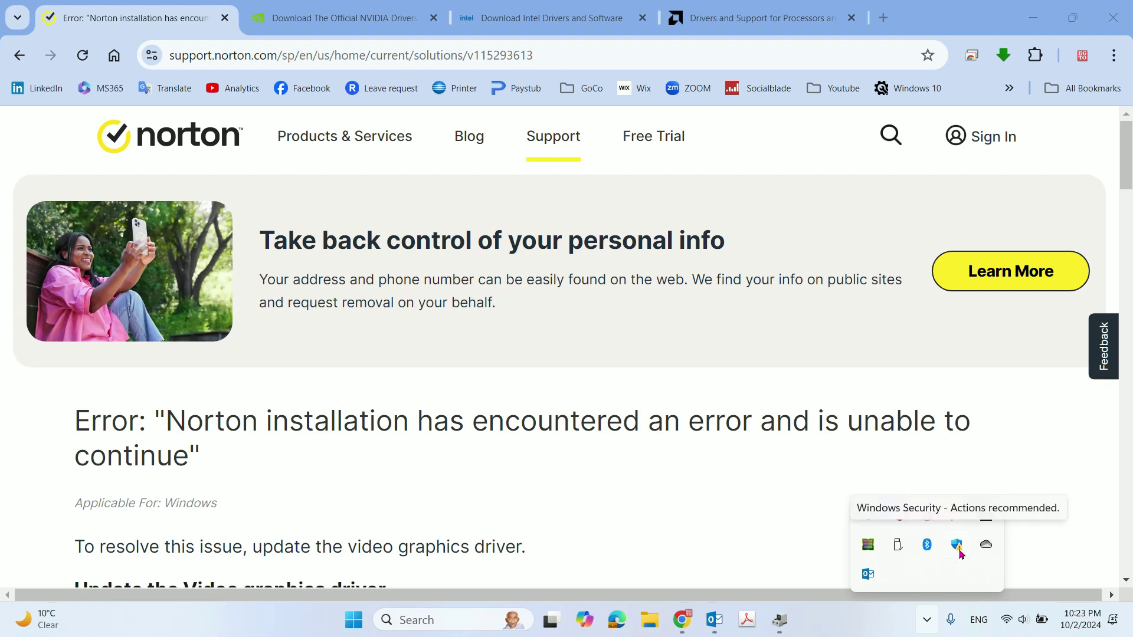
pyautogui.rightClick(958, 551)
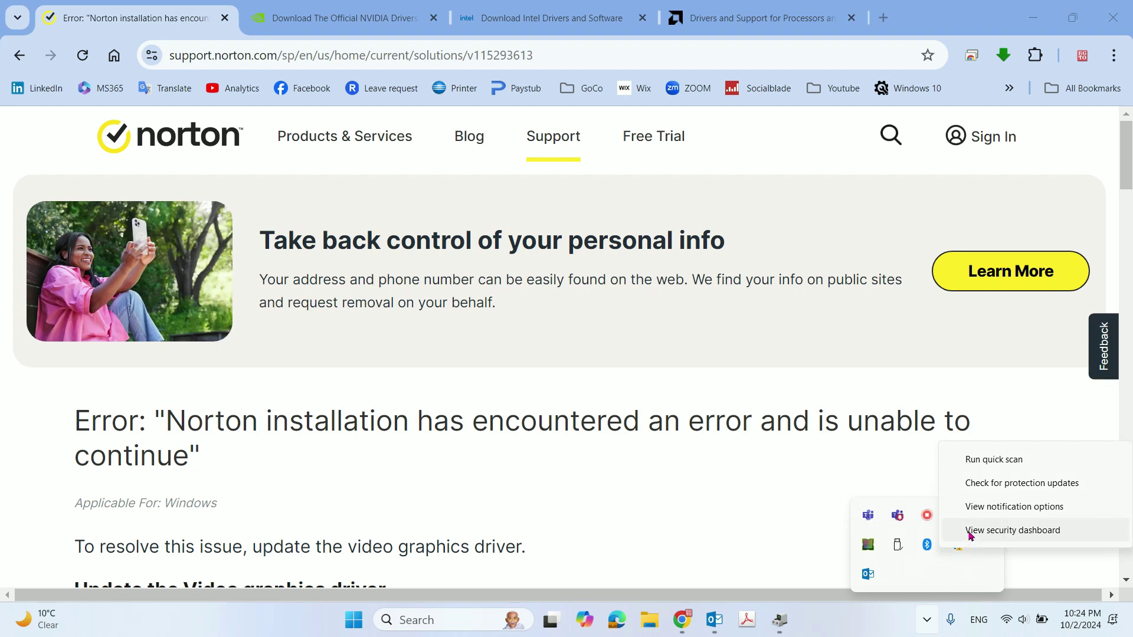
# Open the security dashboard and review Virus & threat protection: no threats, intelligence up to date
pyautogui.click(971, 531)
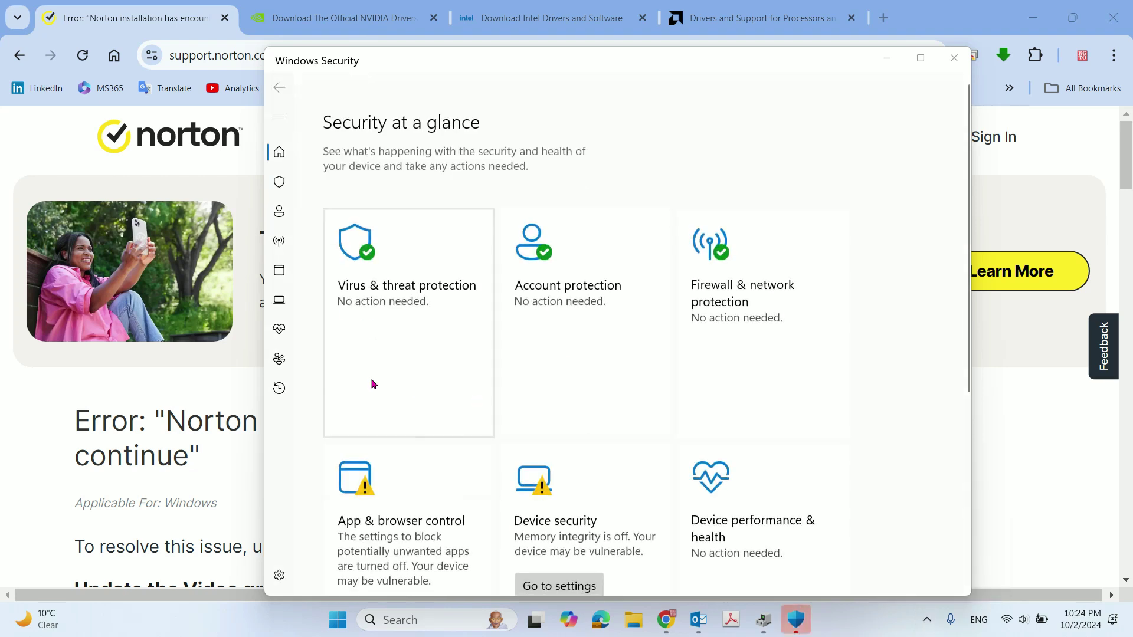
pyautogui.scroll(-3, 460, 373)
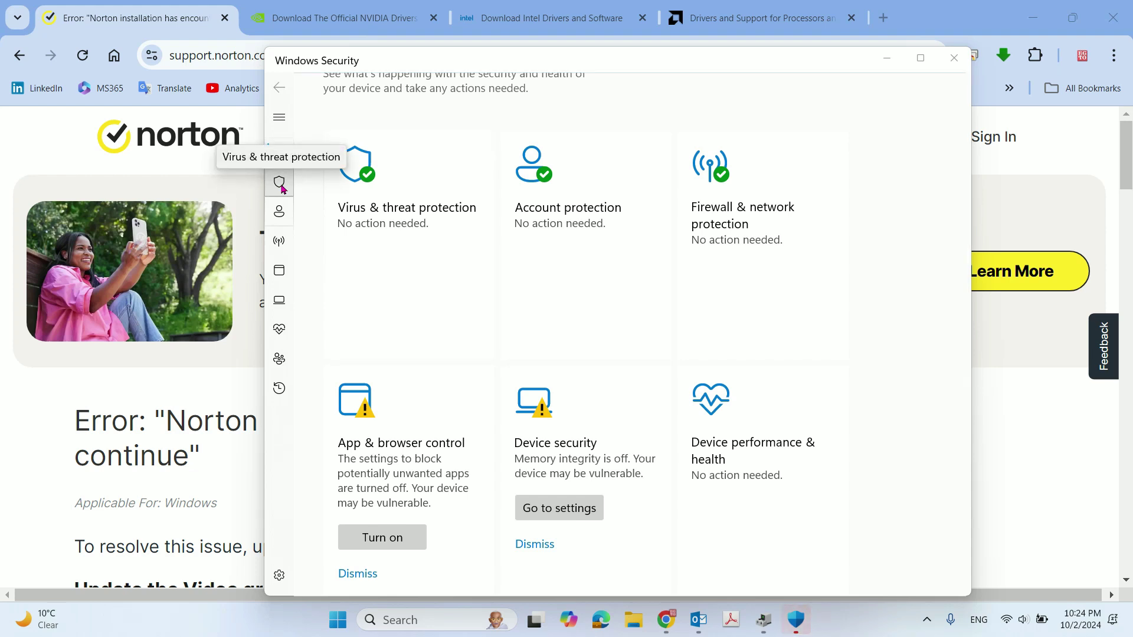
pyautogui.click(281, 187)
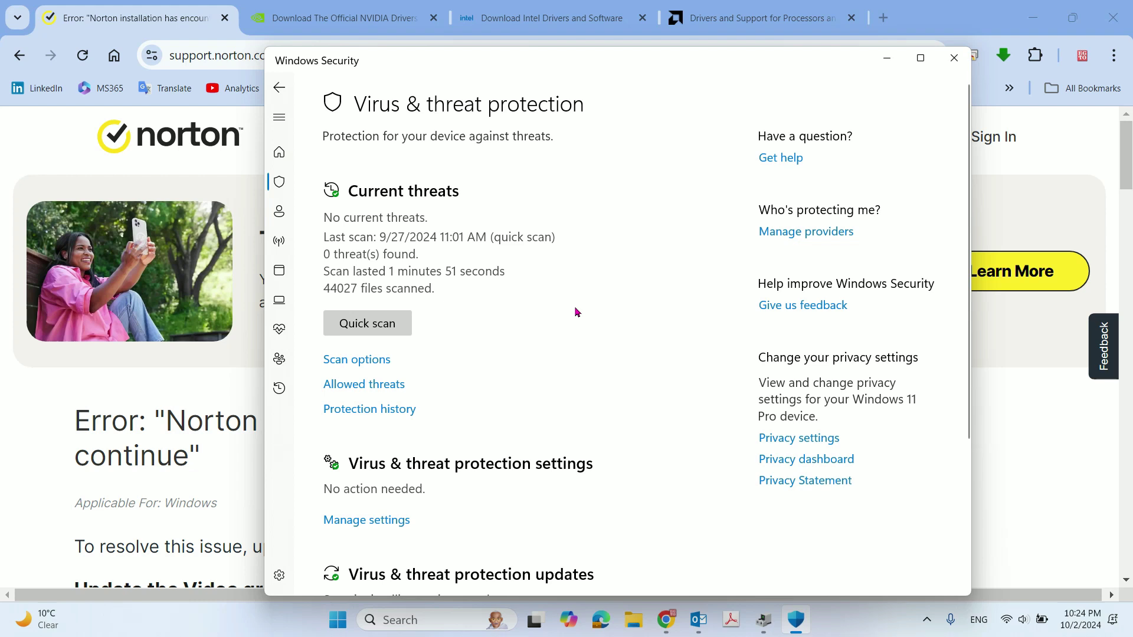
pyautogui.scroll(-2, 577, 312)
pyautogui.scroll(-2, 577, 312)
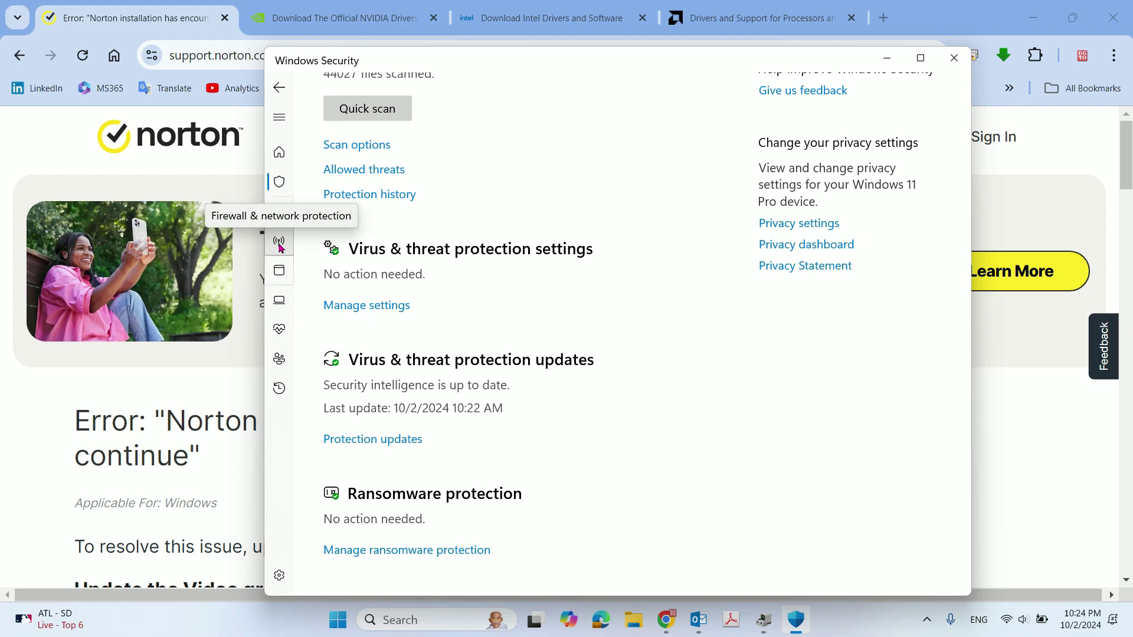
# Verify the Public network (active) firewall is on, then close Windows Security
pyautogui.click(281, 245)
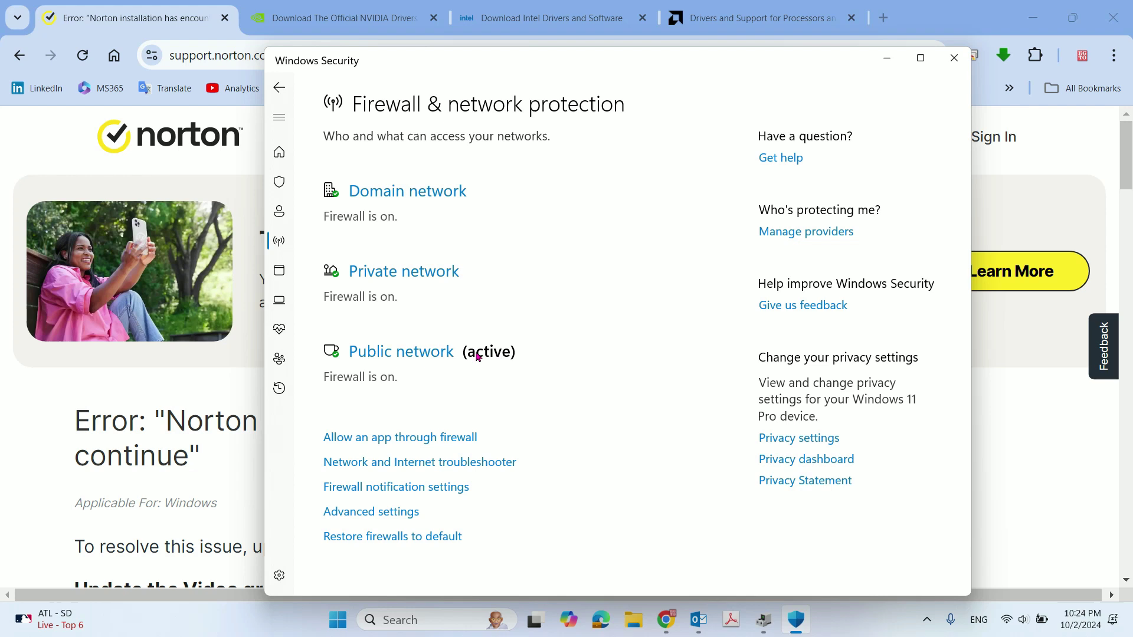
pyautogui.click(443, 356)
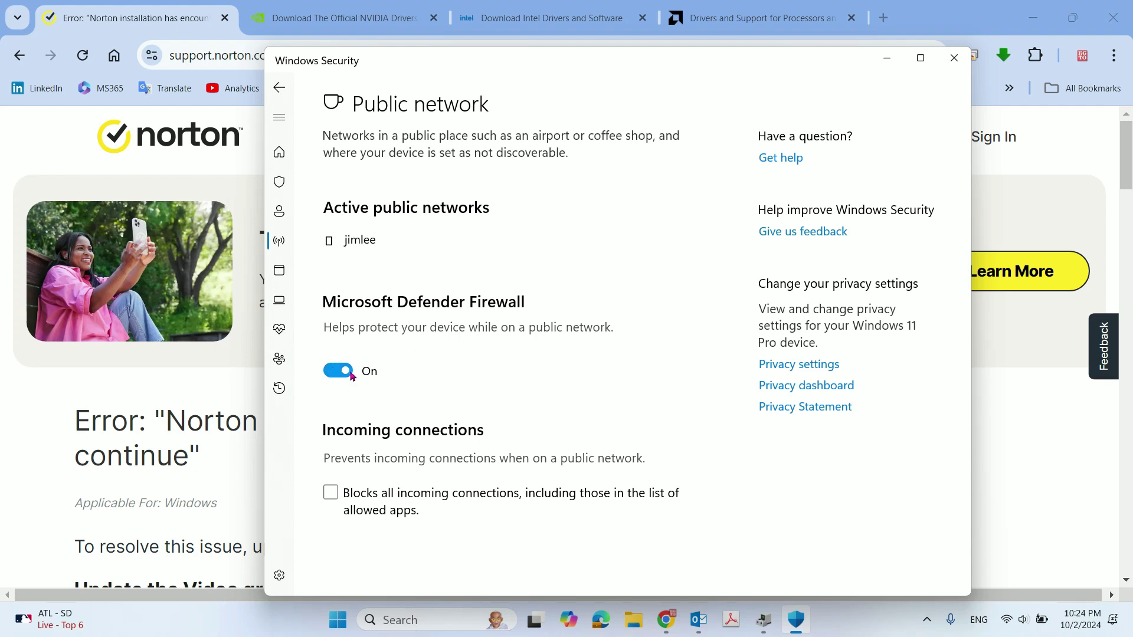
pyautogui.click(955, 57)
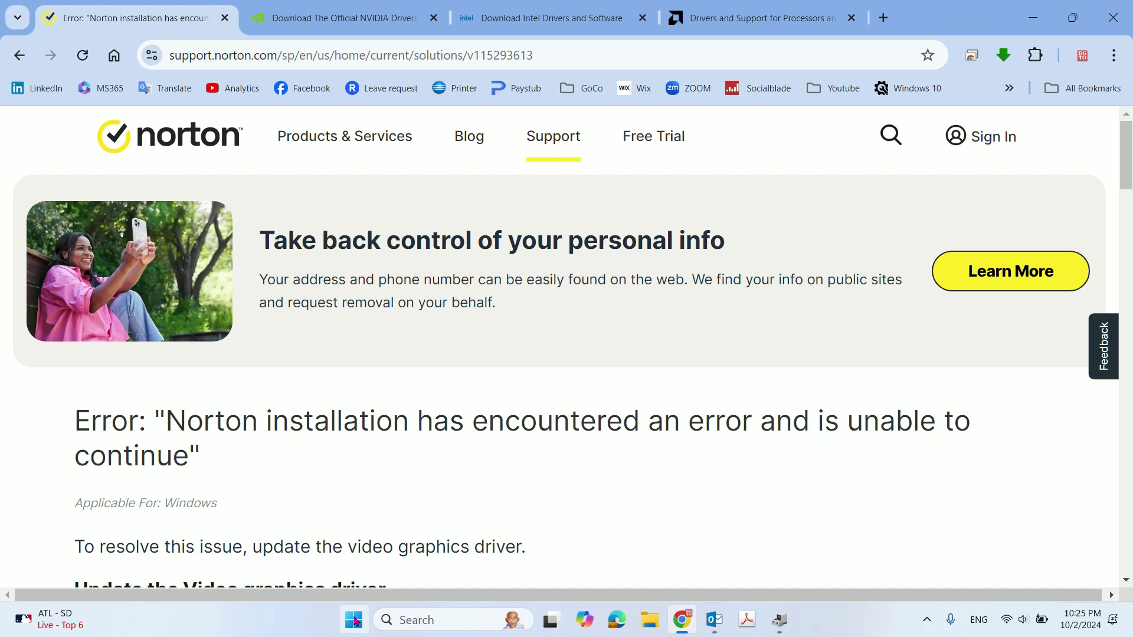
# Open Device Manager and expand Display adapters to show Intel UHD Graphics and GeForce GTX 1650
pyautogui.rightClick(356, 621)
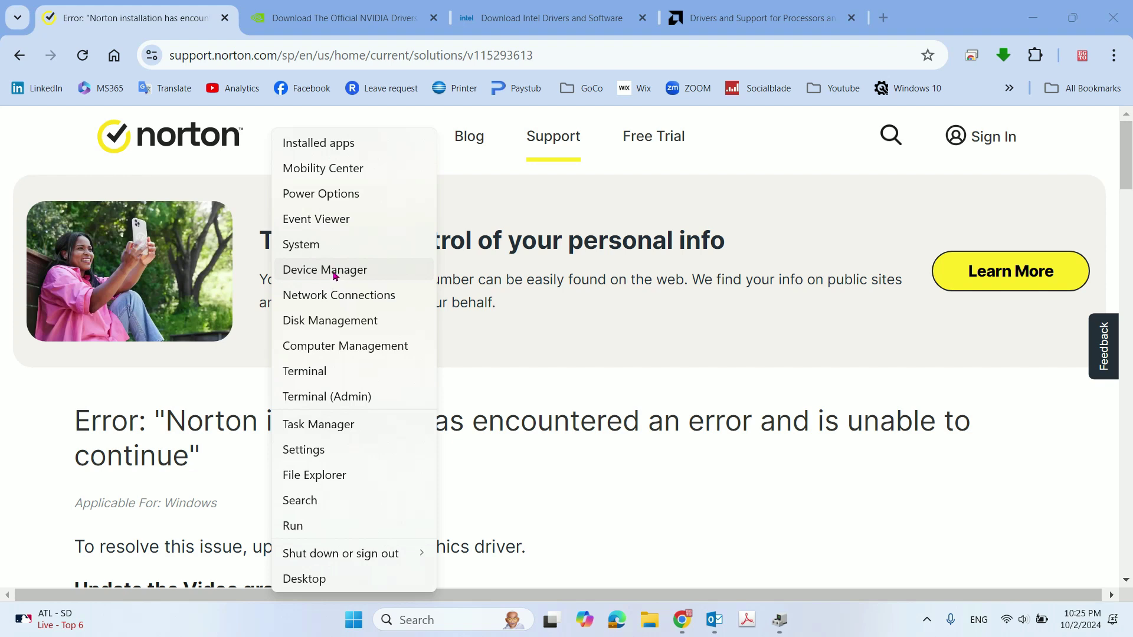
pyautogui.click(334, 275)
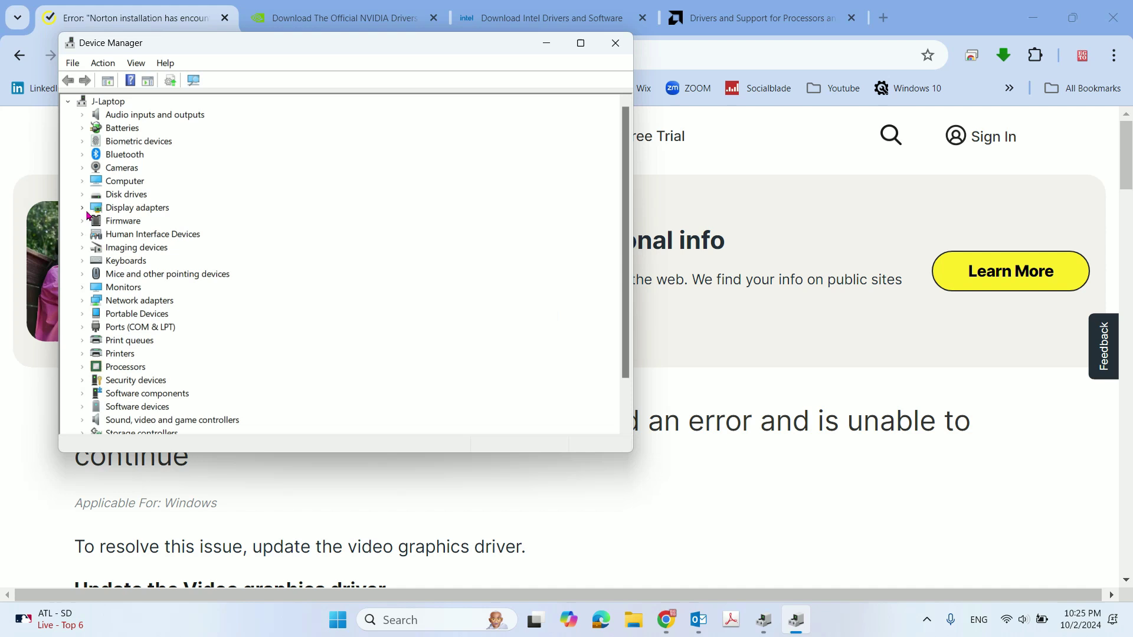
pyautogui.click(82, 209)
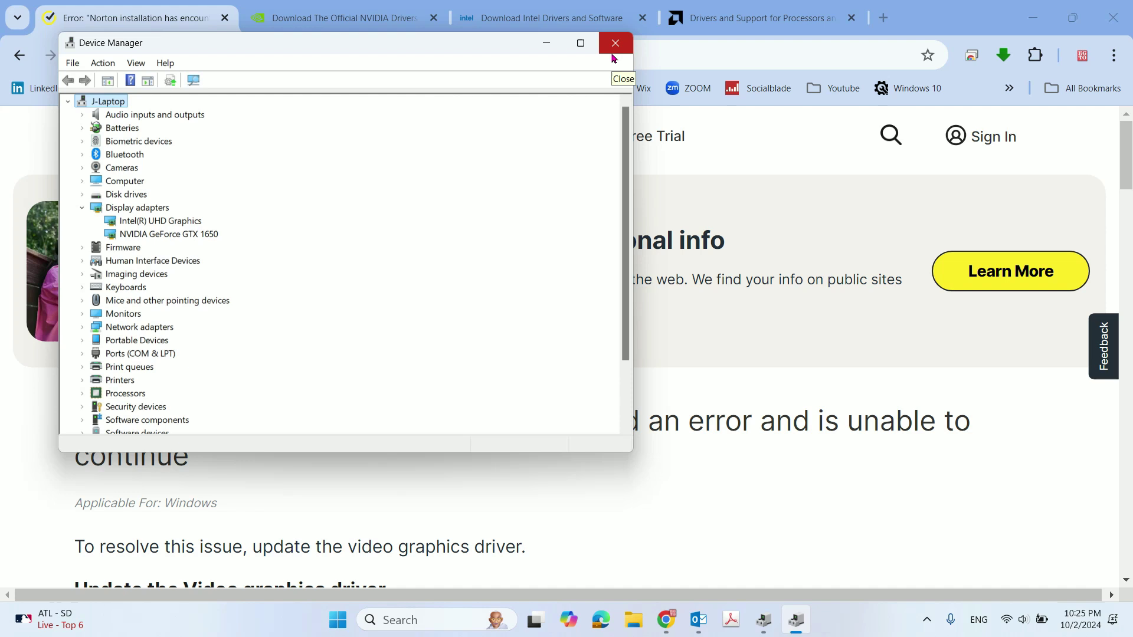
# Close Device Manager and browse the NVIDIA, Intel and AMD driver tabs, ending on AMD
pyautogui.click(614, 54)
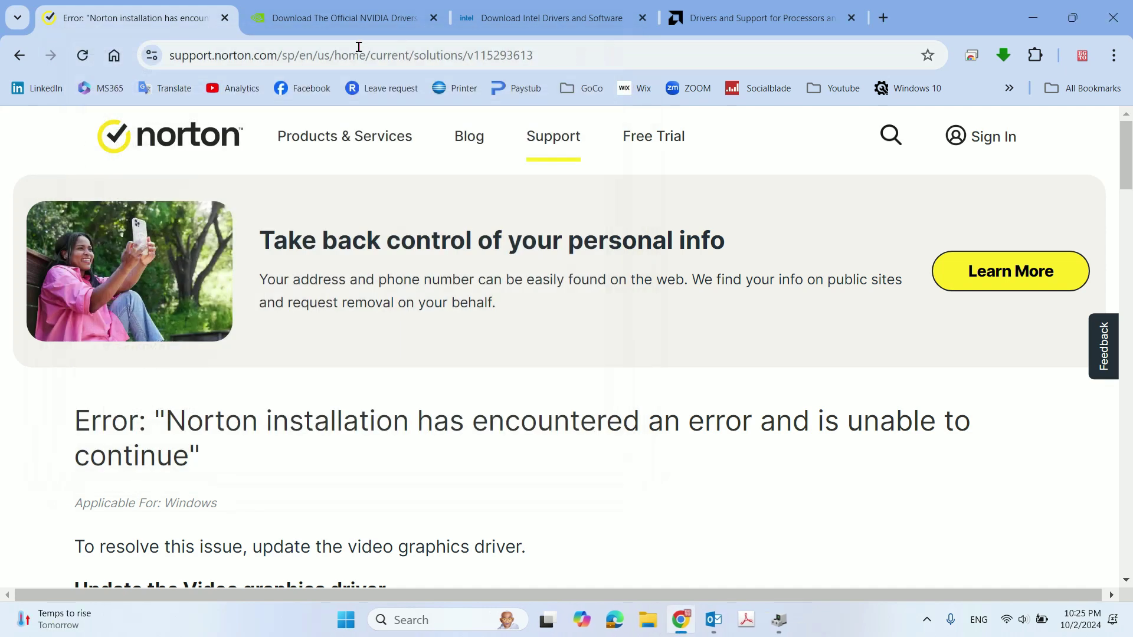
pyautogui.click(377, 22)
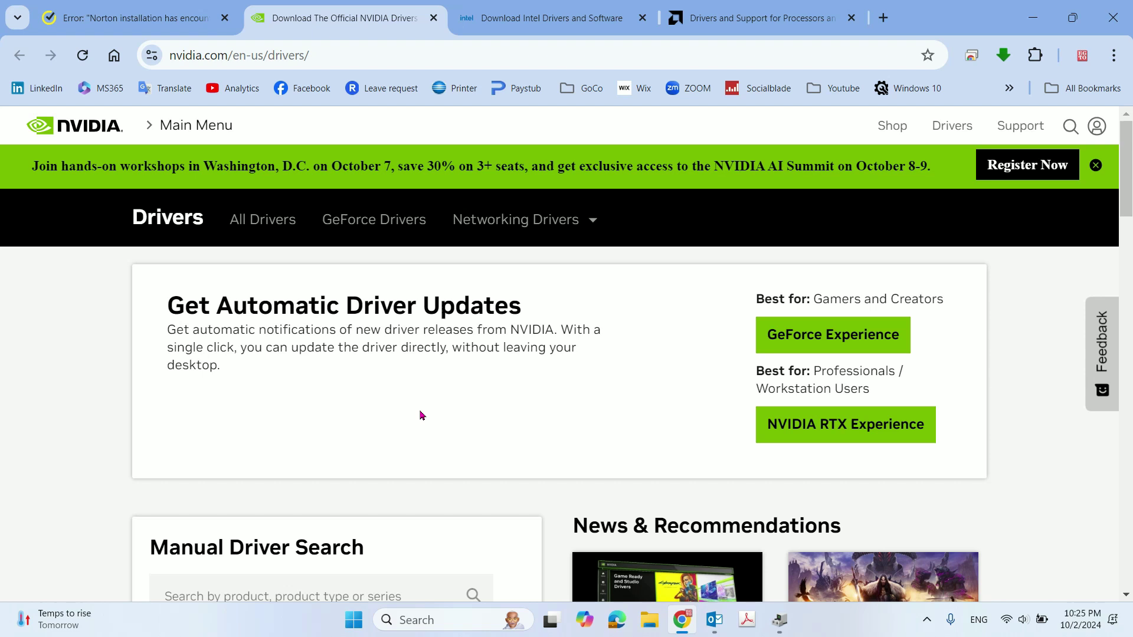
pyautogui.click(499, 21)
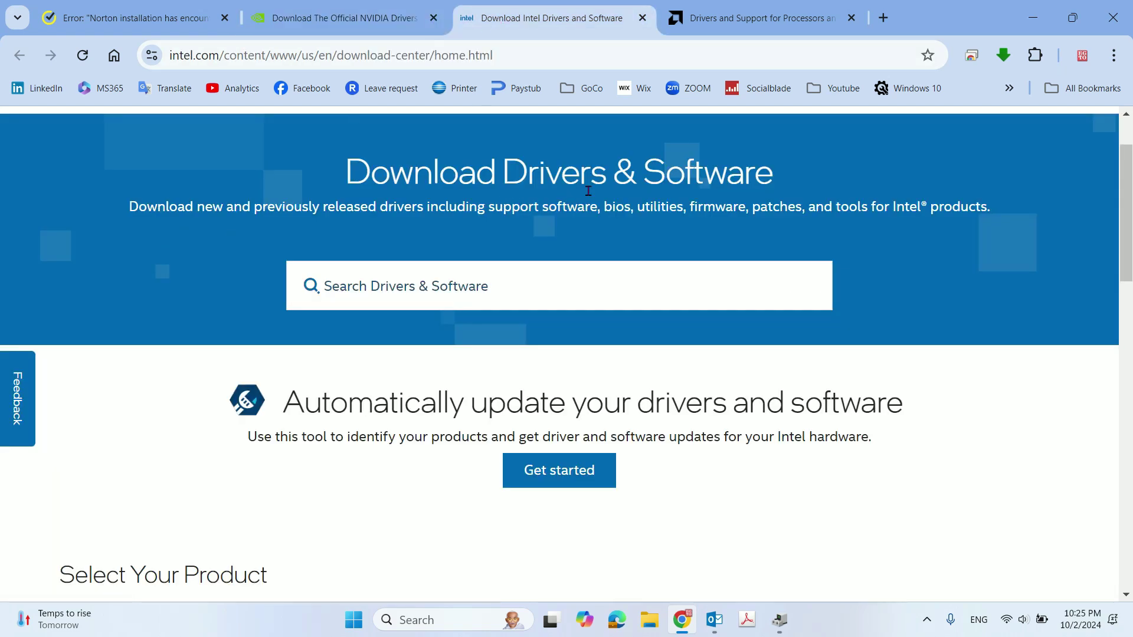
pyautogui.click(761, 19)
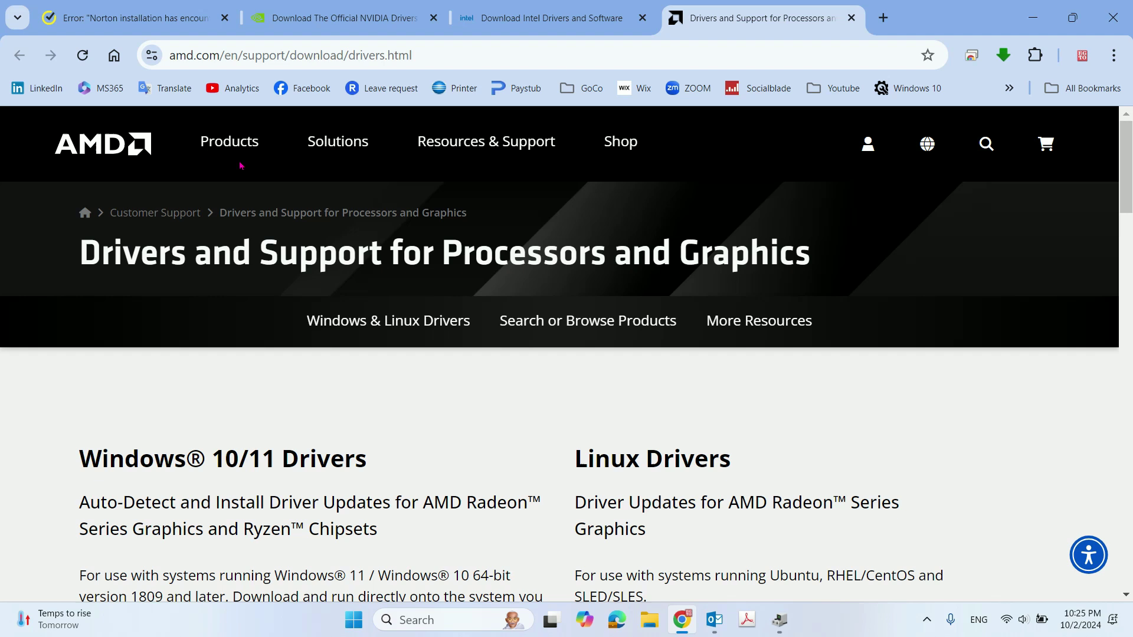
# Return to the Norton article, then open Settings' Windows Update page showing up to date
pyautogui.click(135, 18)
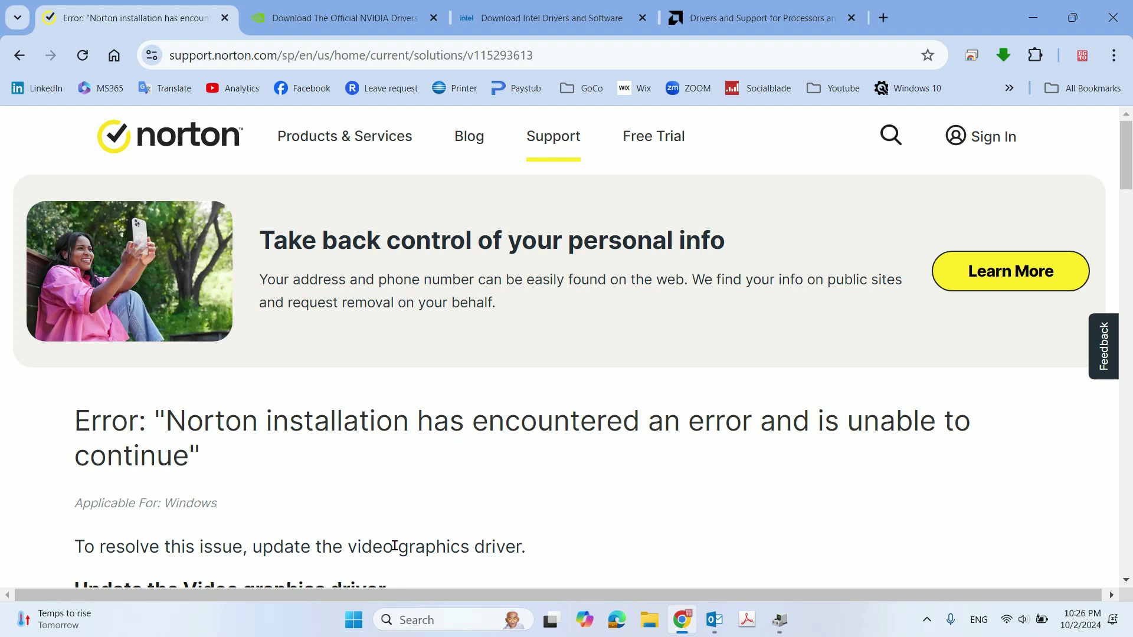
pyautogui.click(356, 619)
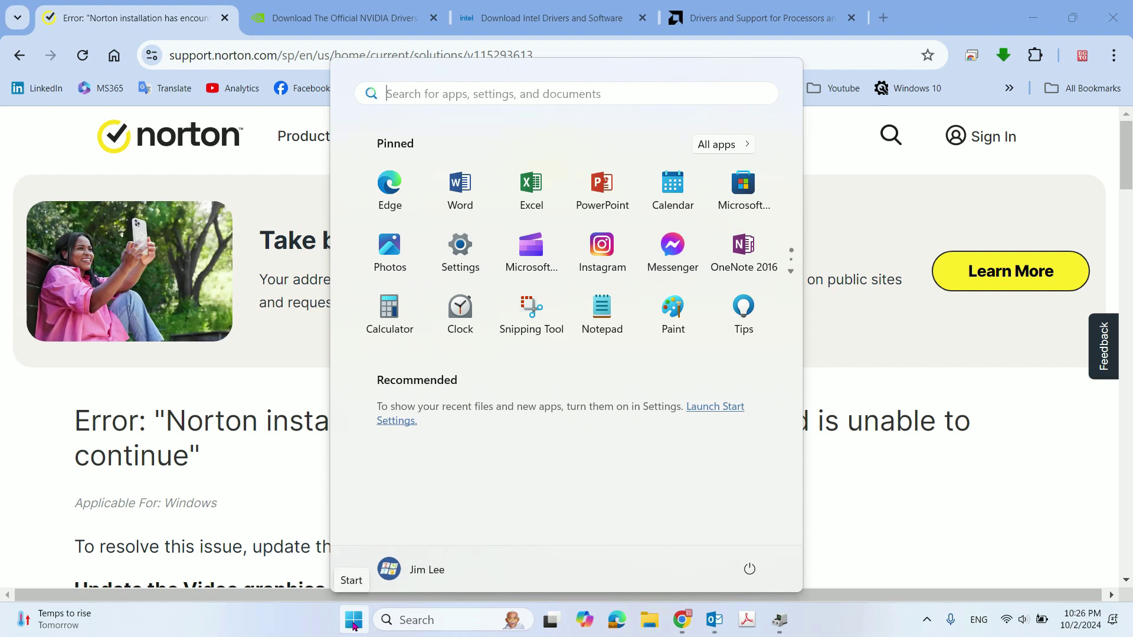
pyautogui.click(463, 260)
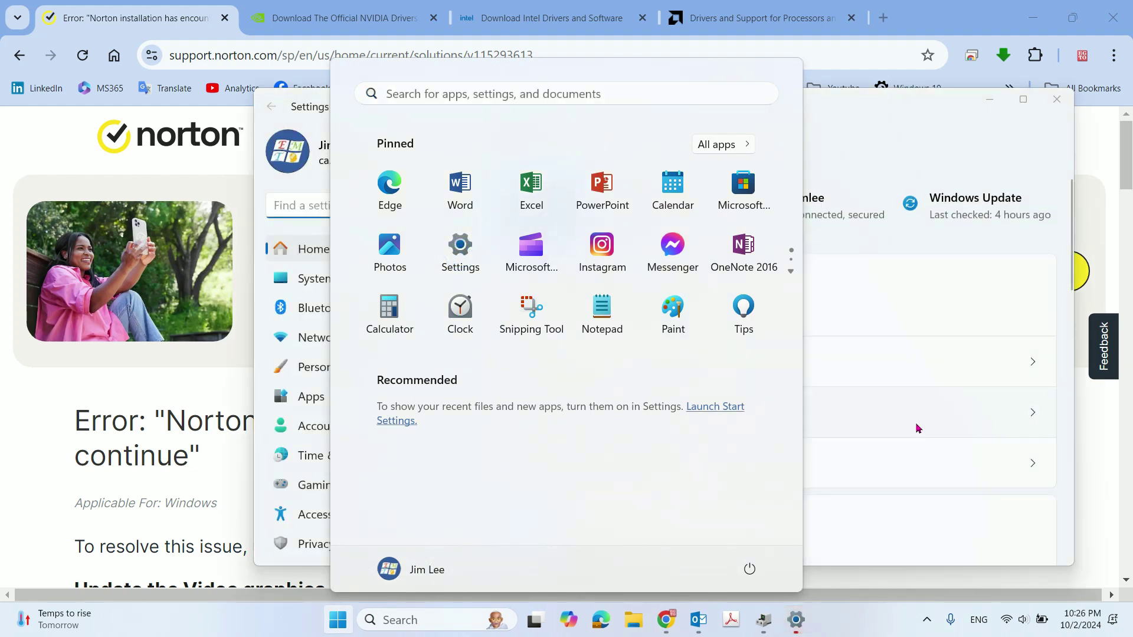
pyautogui.click(918, 429)
pyautogui.scroll(-1, 378, 411)
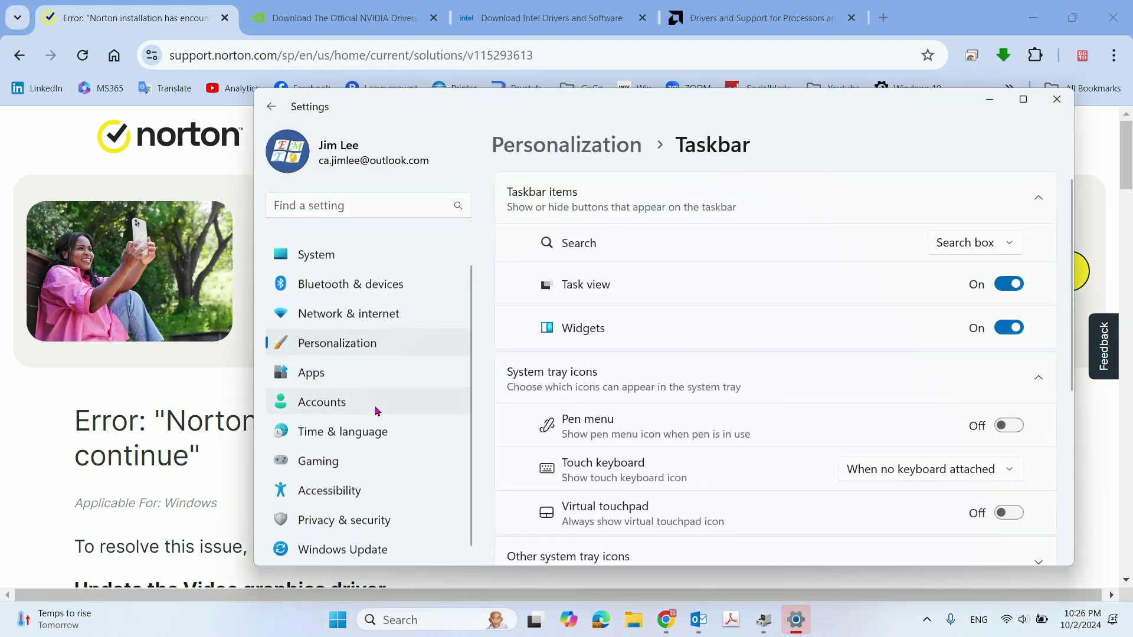
pyautogui.click(332, 547)
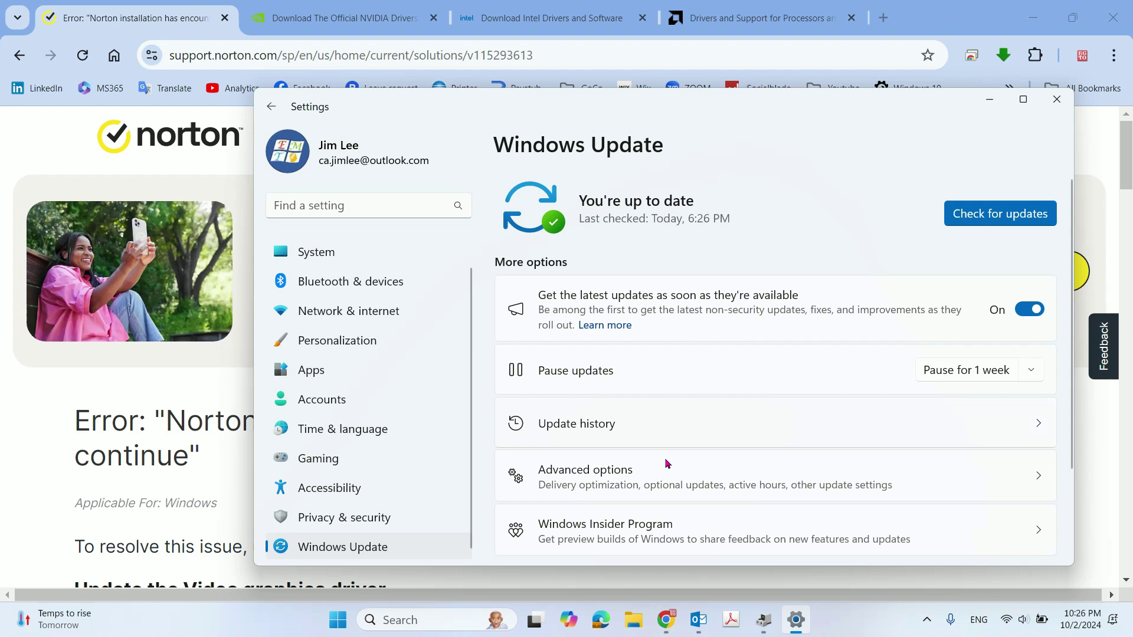
# Check Advanced options > Optional updates, find none available, and close Settings
pyautogui.click(599, 475)
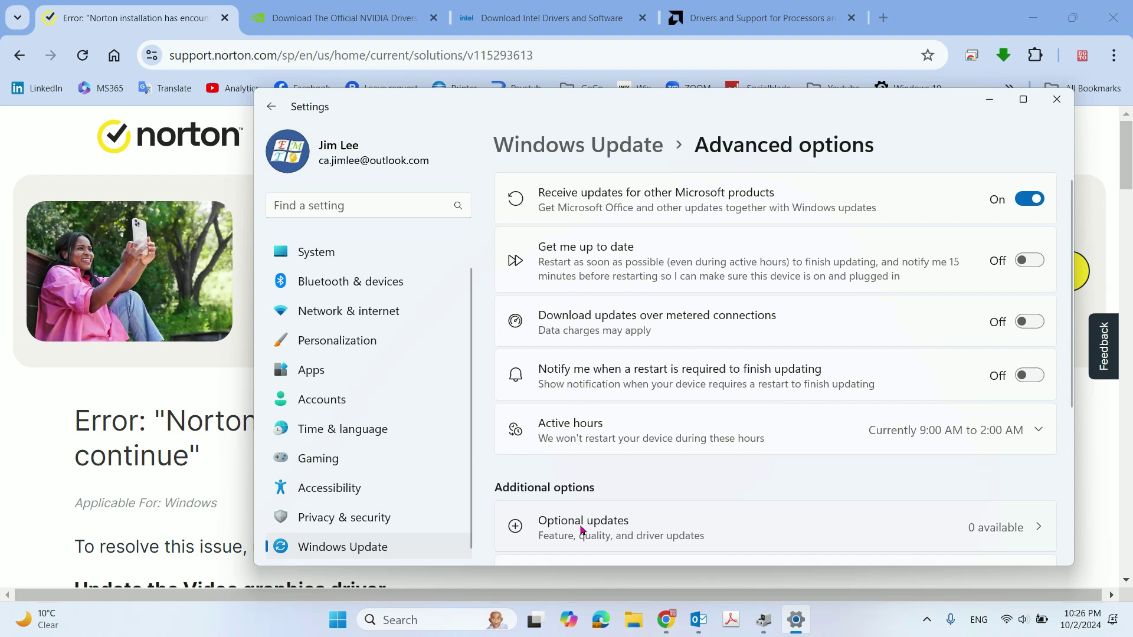
pyautogui.click(608, 529)
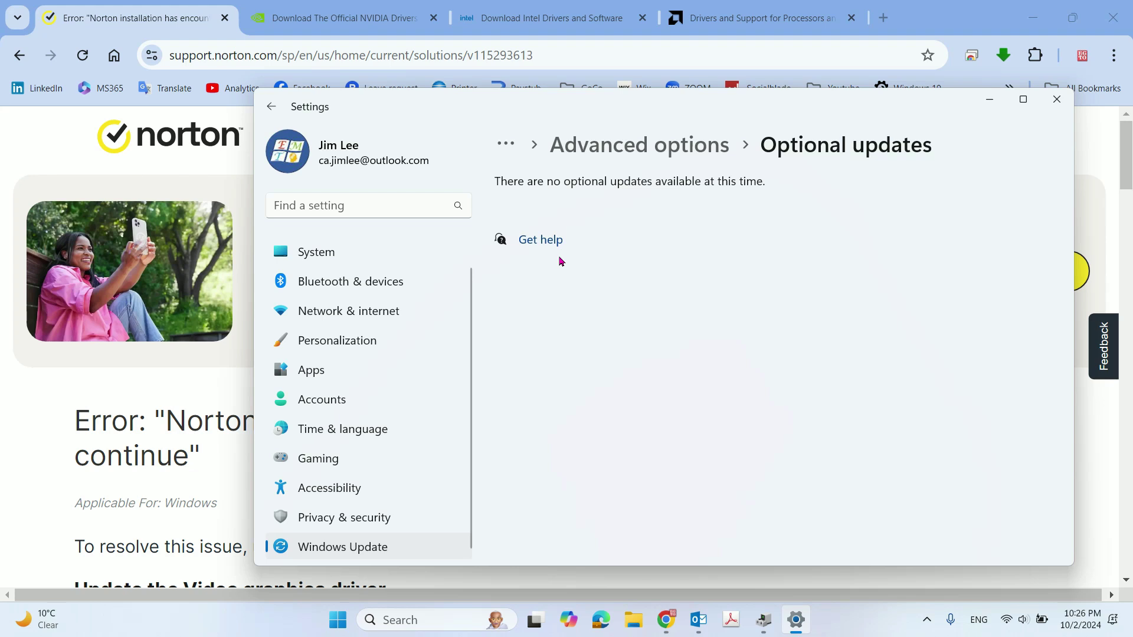
pyautogui.click(1057, 99)
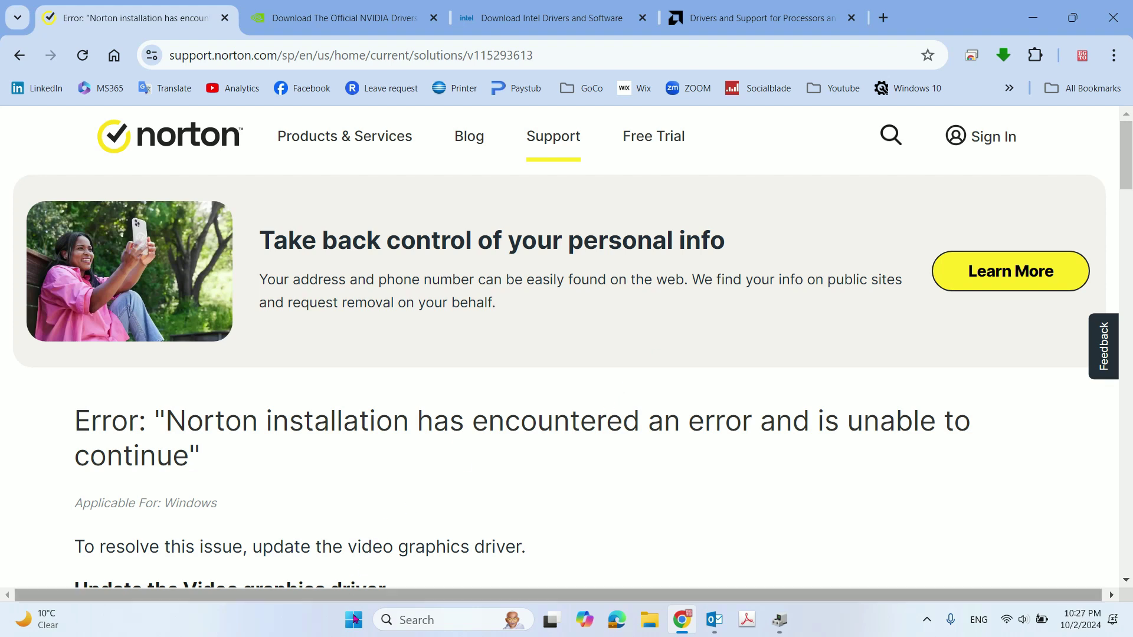
# Launch Microsoft Store from Start and search it for 'norton'
pyautogui.click(355, 619)
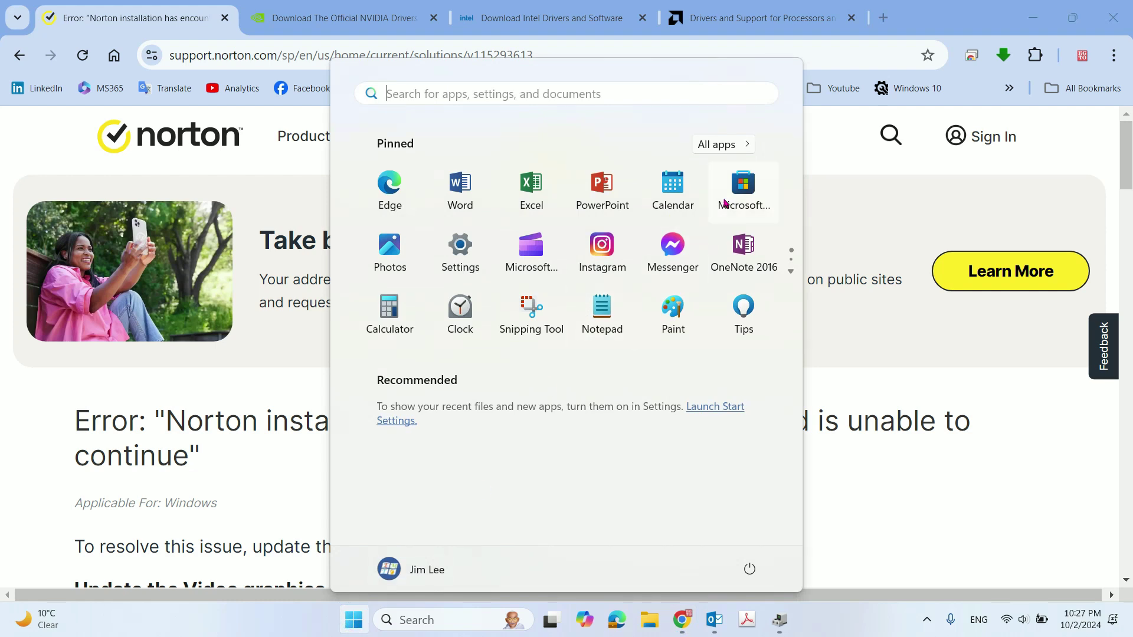
pyautogui.click(739, 194)
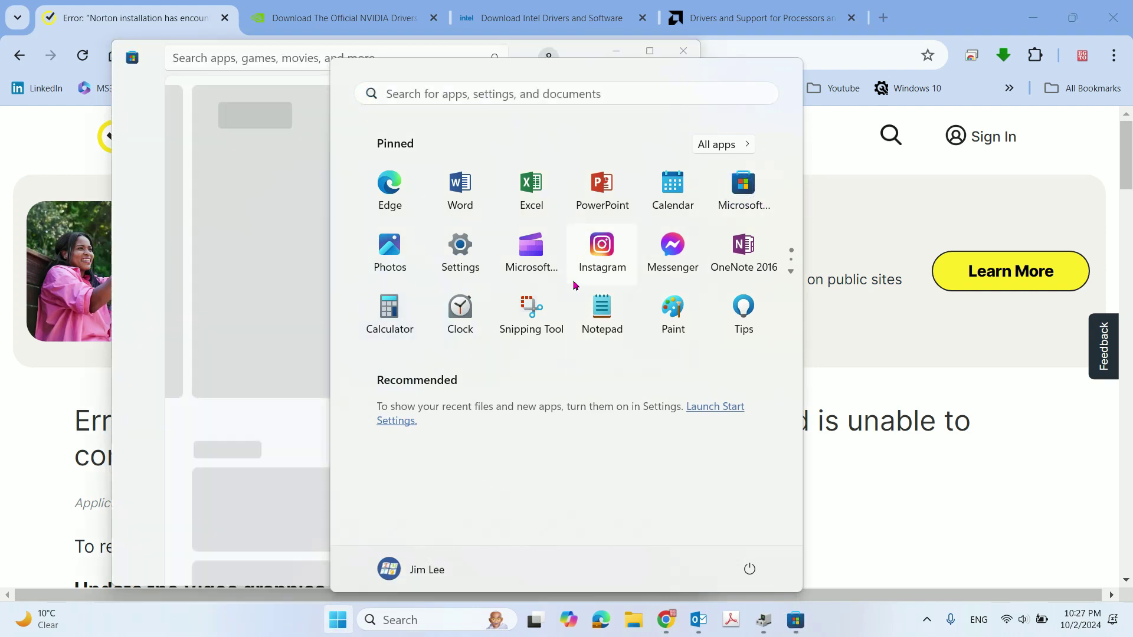
pyautogui.click(129, 219)
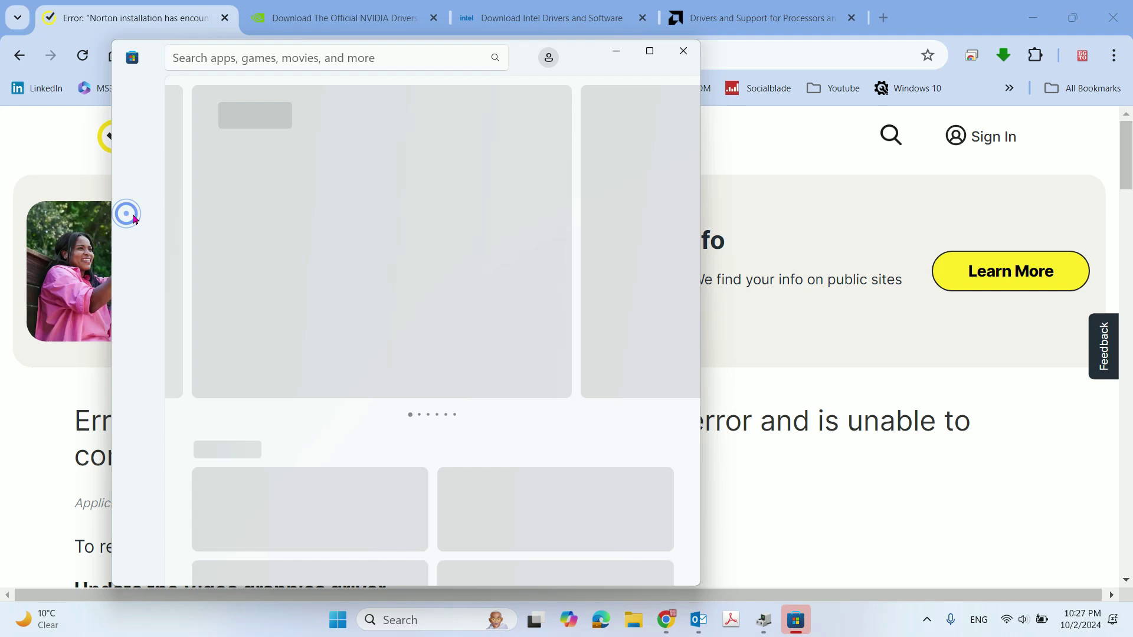
pyautogui.click(315, 50)
pyautogui.write('nor')
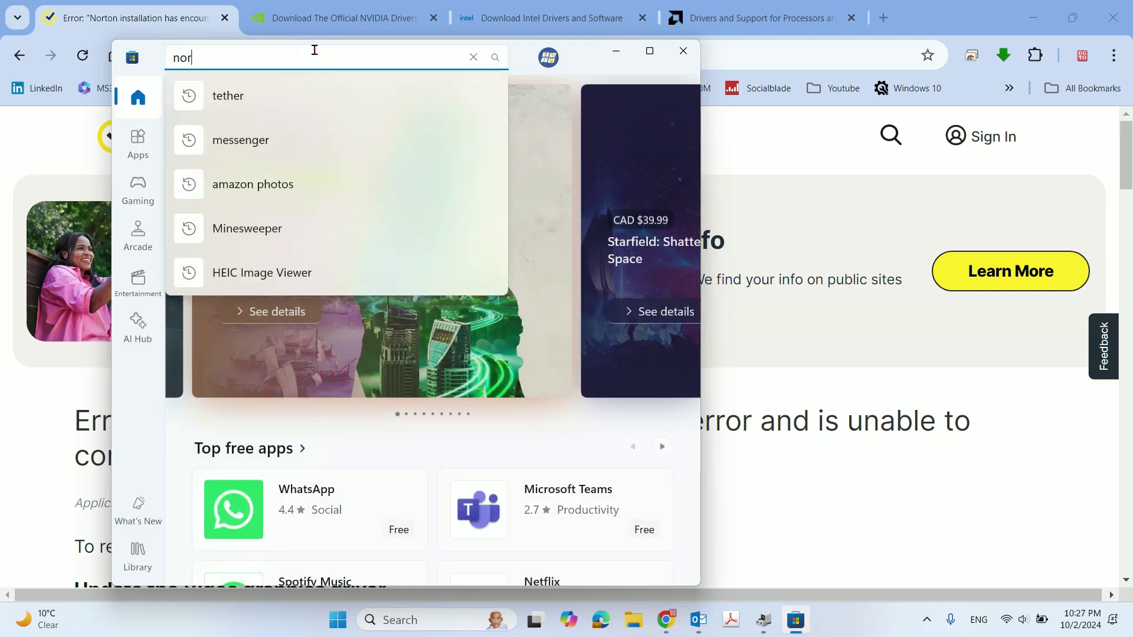
pyautogui.write('ton')
pyautogui.press('Return')
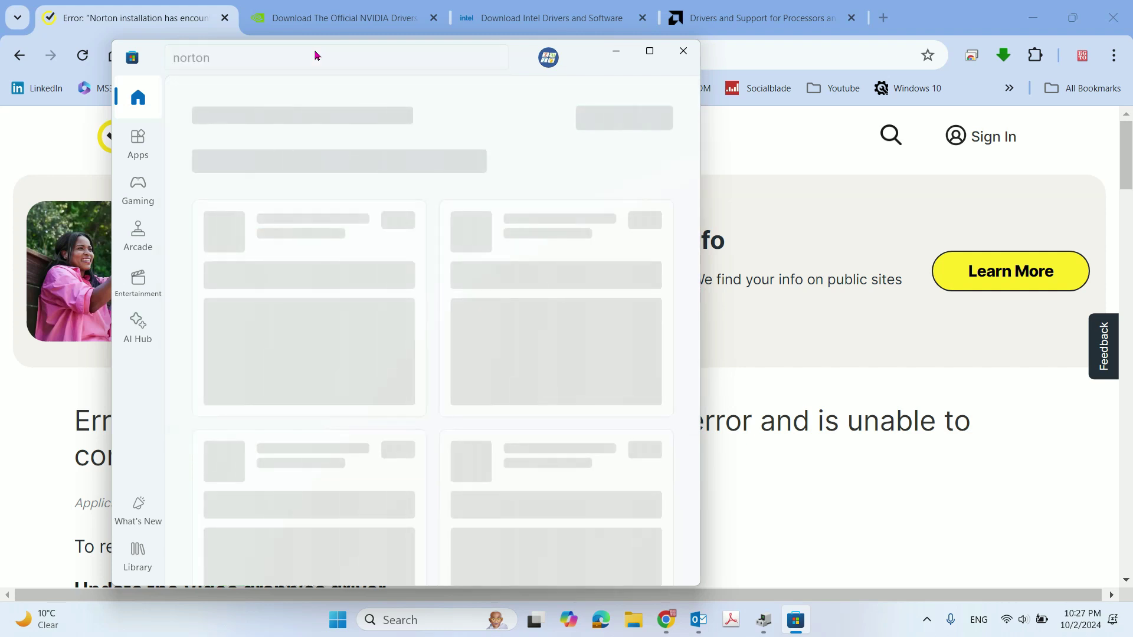